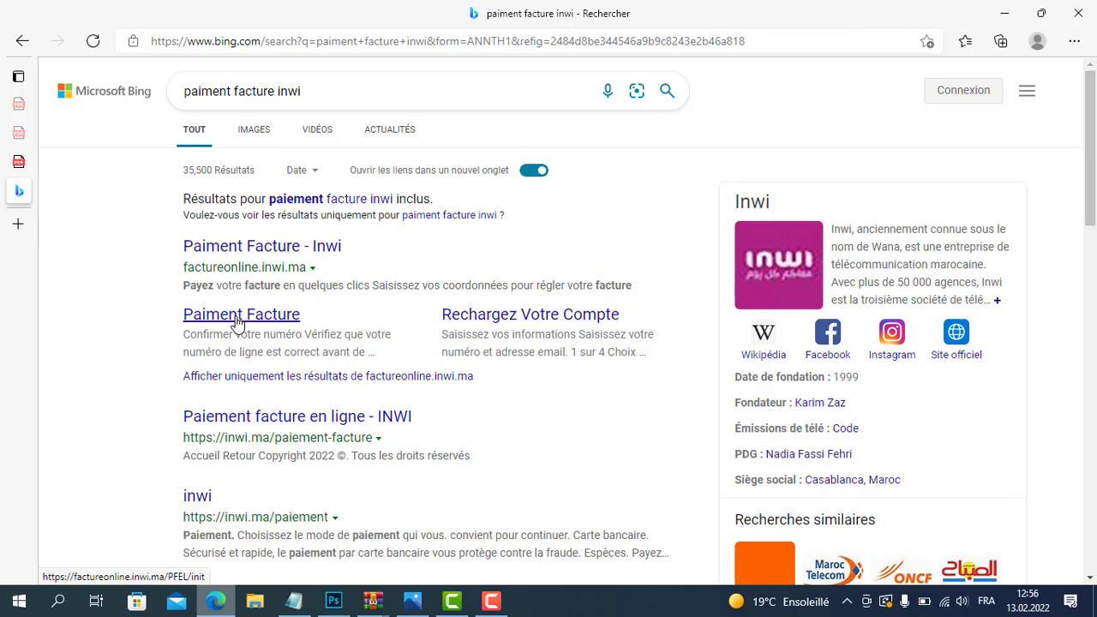
Step: Open the inwi Paiement Facture page and enter the customer's phone line number
left_click(238, 324)
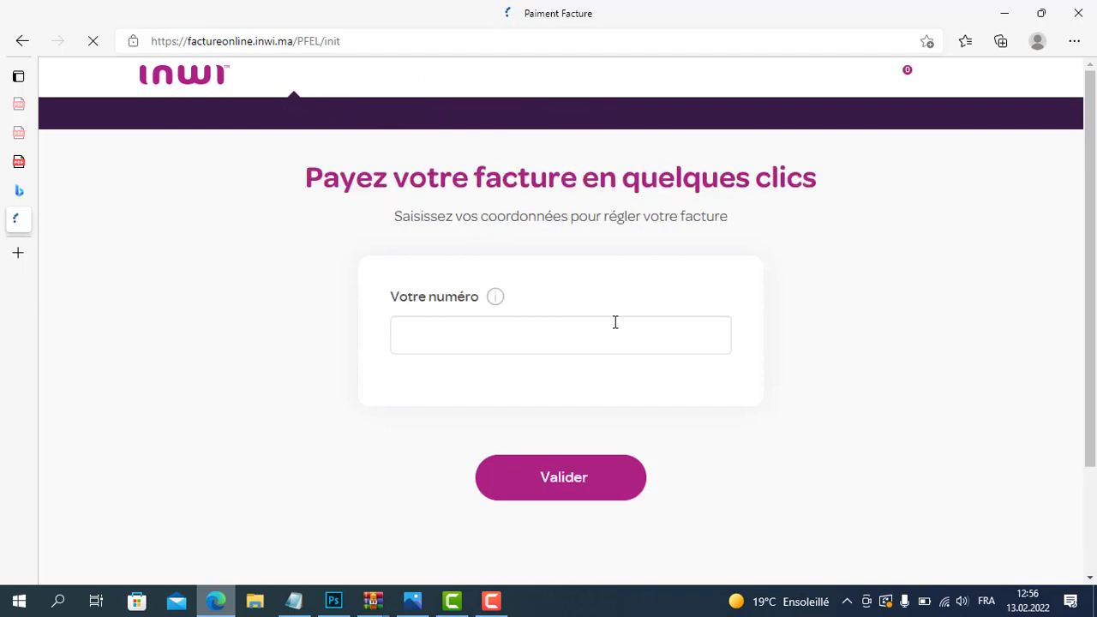
scroll(1094, 283, "down", 2)
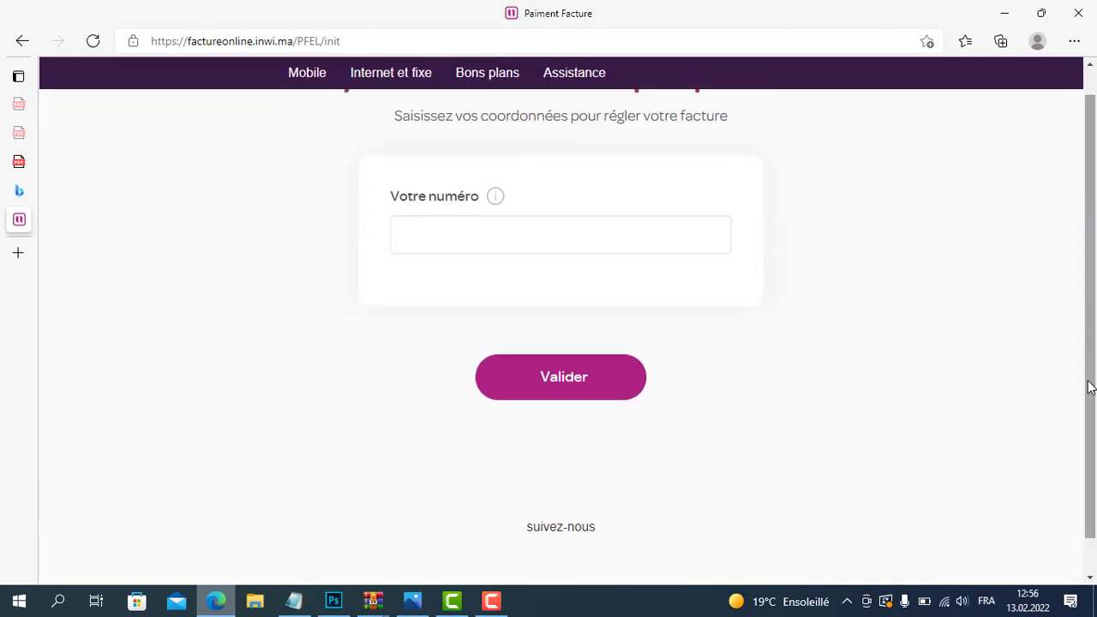
left_click(514, 228)
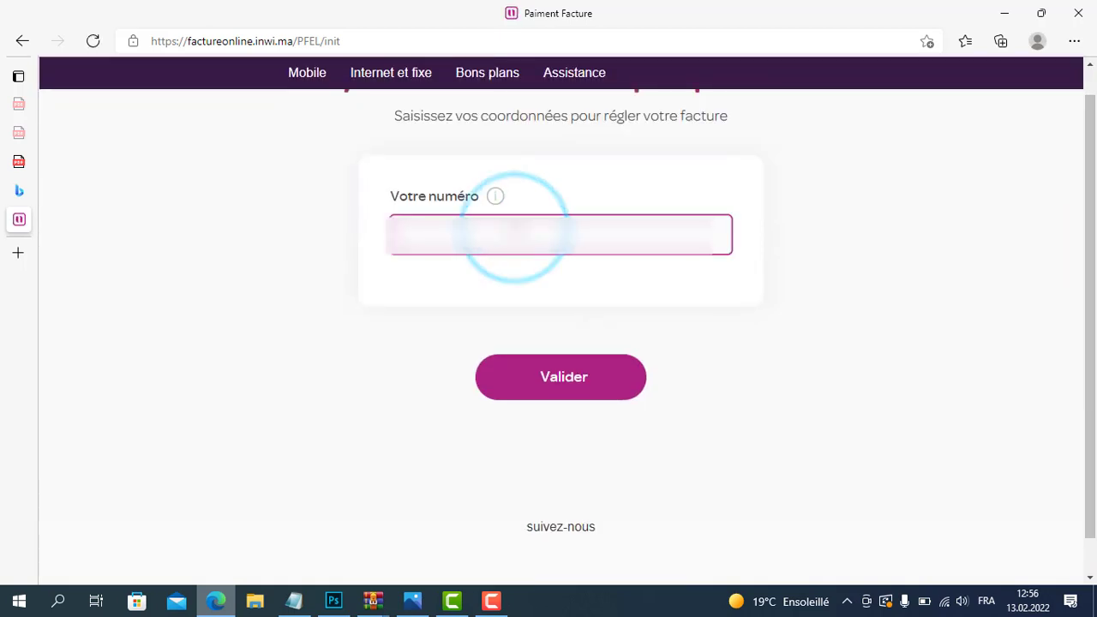
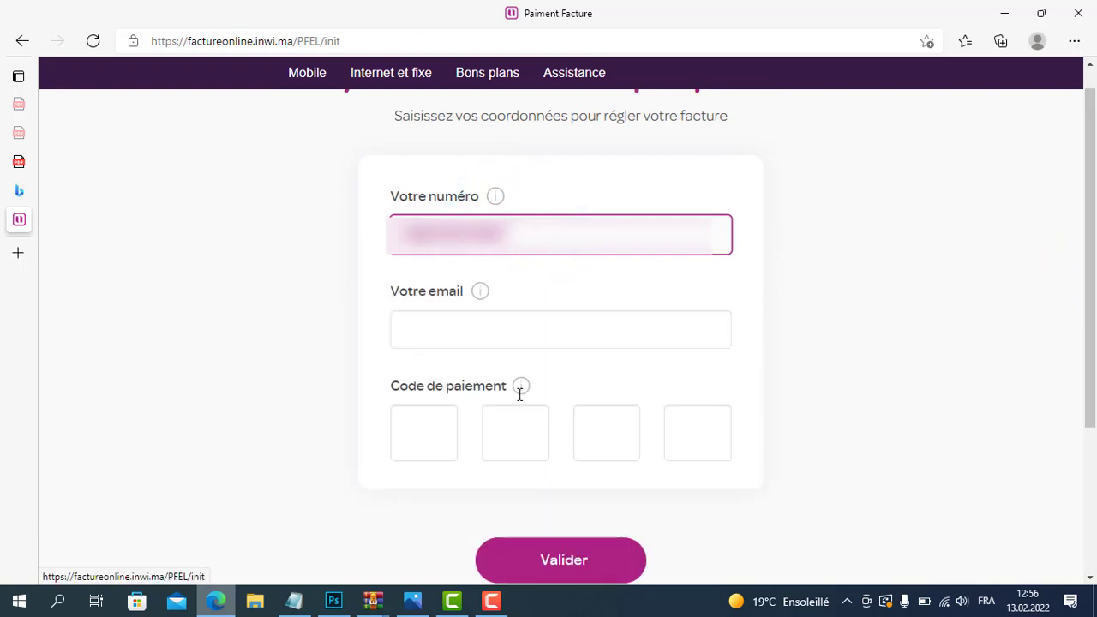
scroll(699, 326, "down", 1)
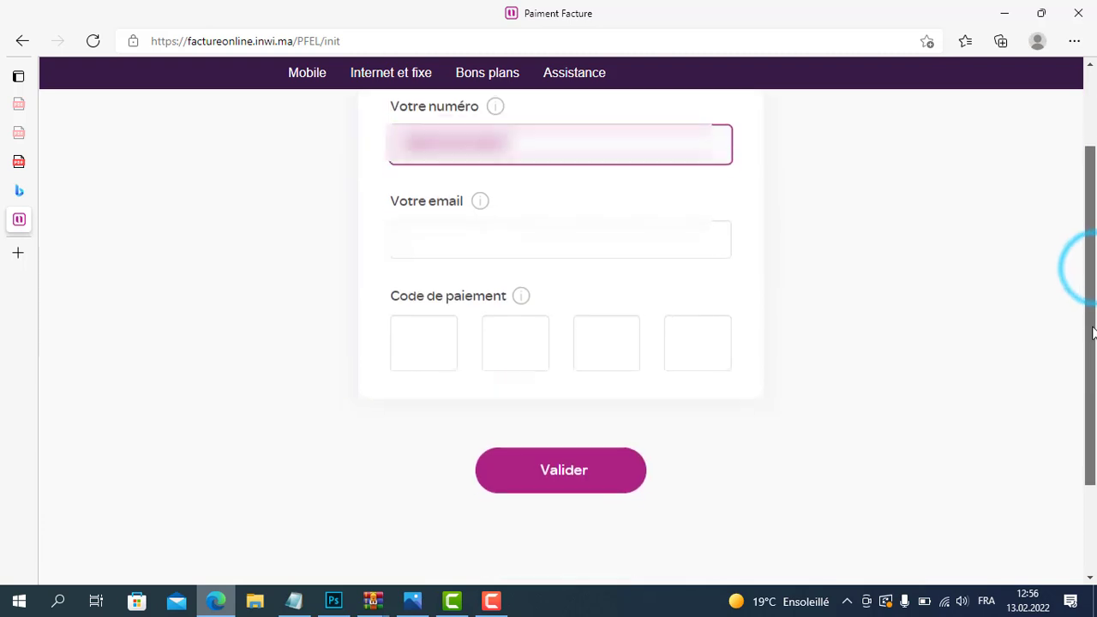
Step: Fill in the customer's email address, accepting the suggested full address
left_click(542, 243)
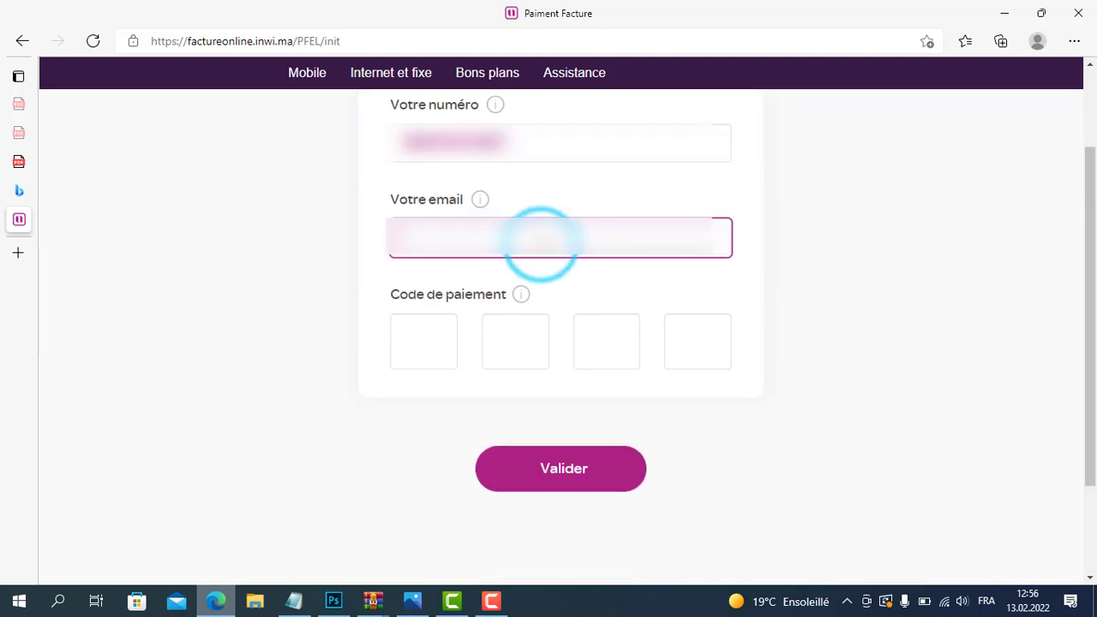
left_click(443, 336)
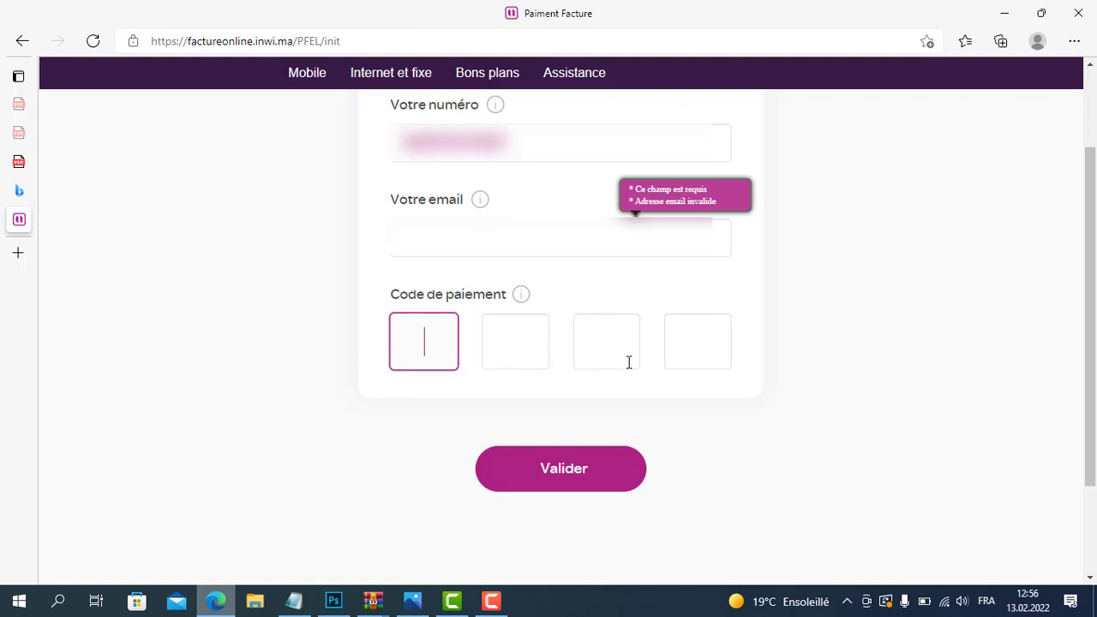
left_click(519, 233)
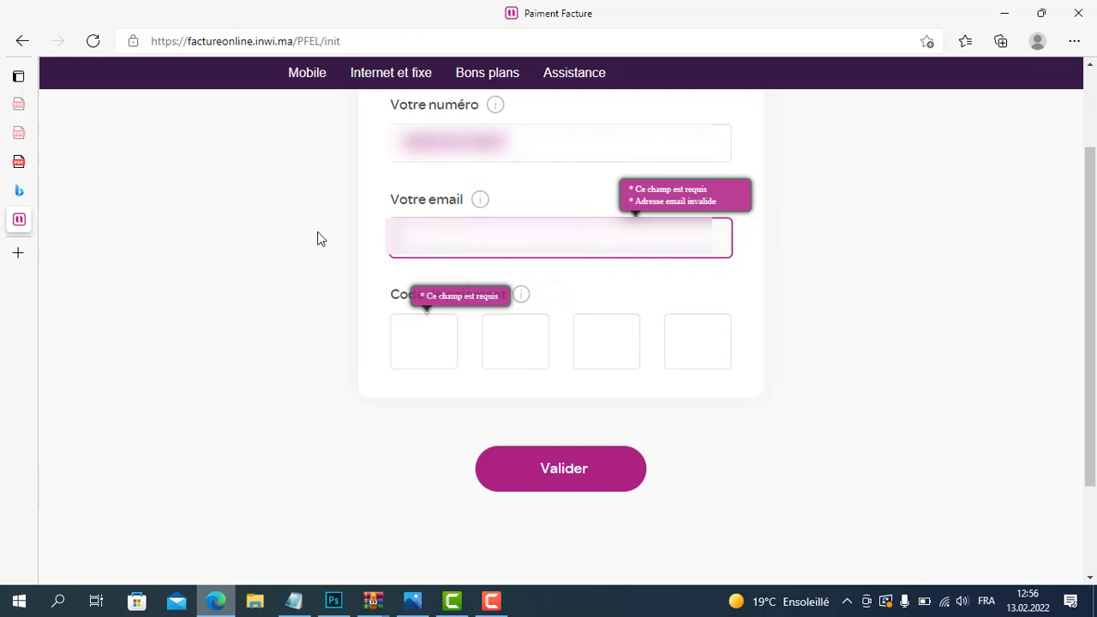
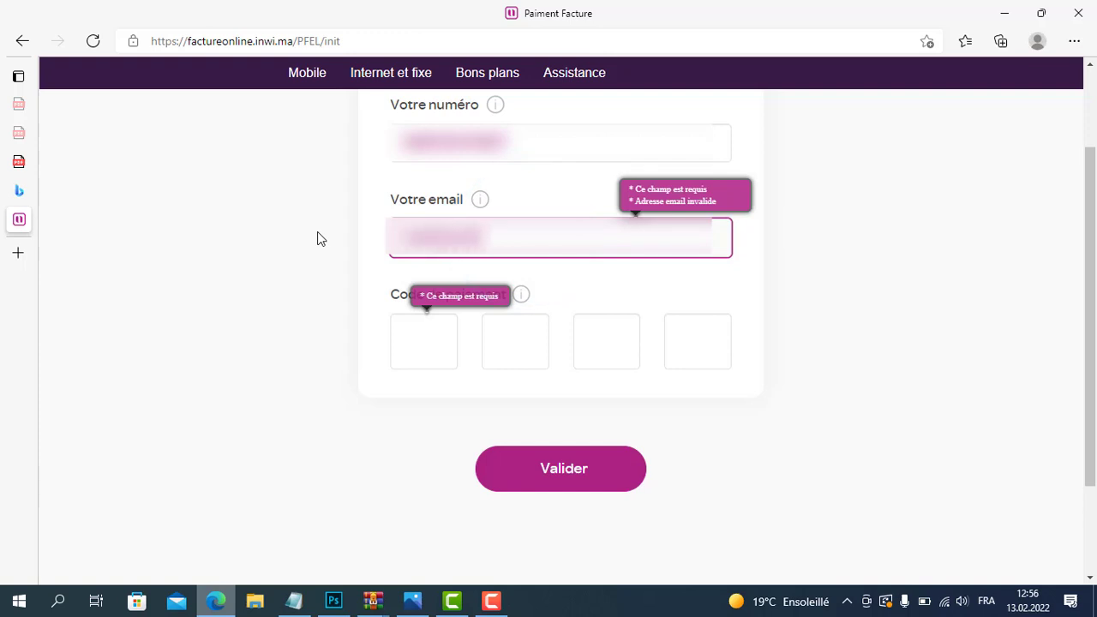
left_click(678, 263)
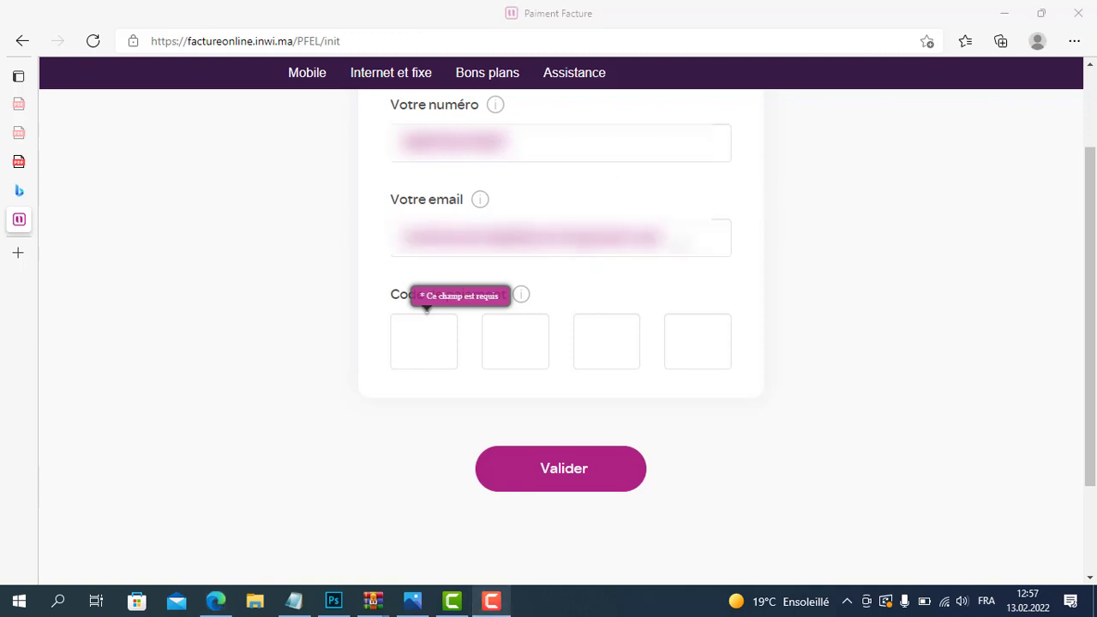
Step: Enter the four-digit payment code and submit the form with Valider
left_click(397, 334)
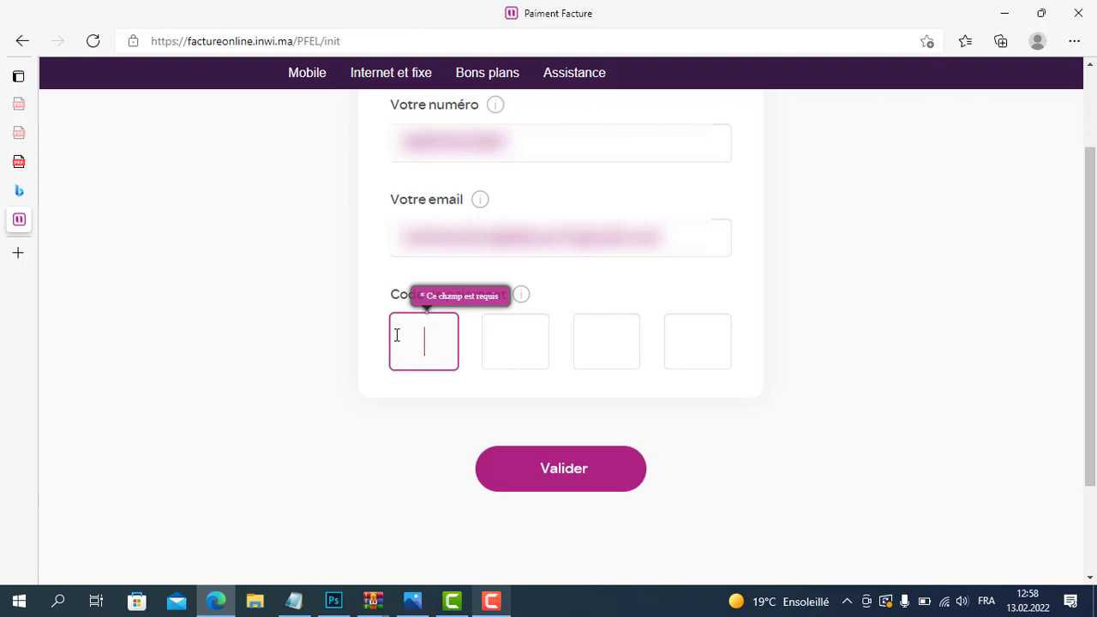
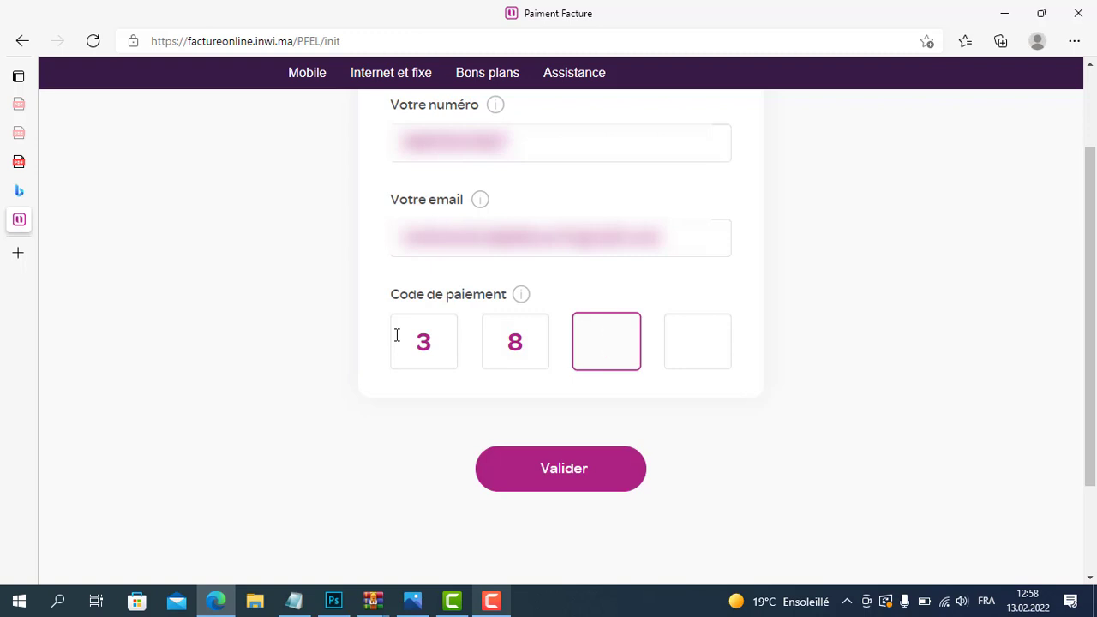
left_click(583, 481)
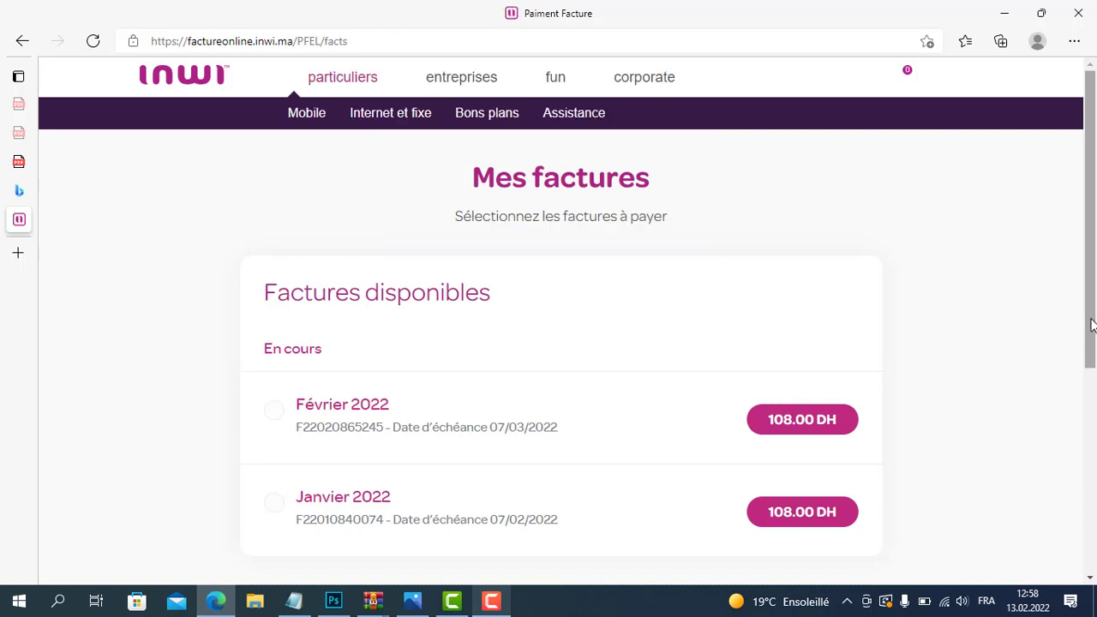
Step: Select only the Janvier 2022 bill, totalling 108 Dhs, and proceed to payment
left_click_drag(1090, 322, 1071, 367)
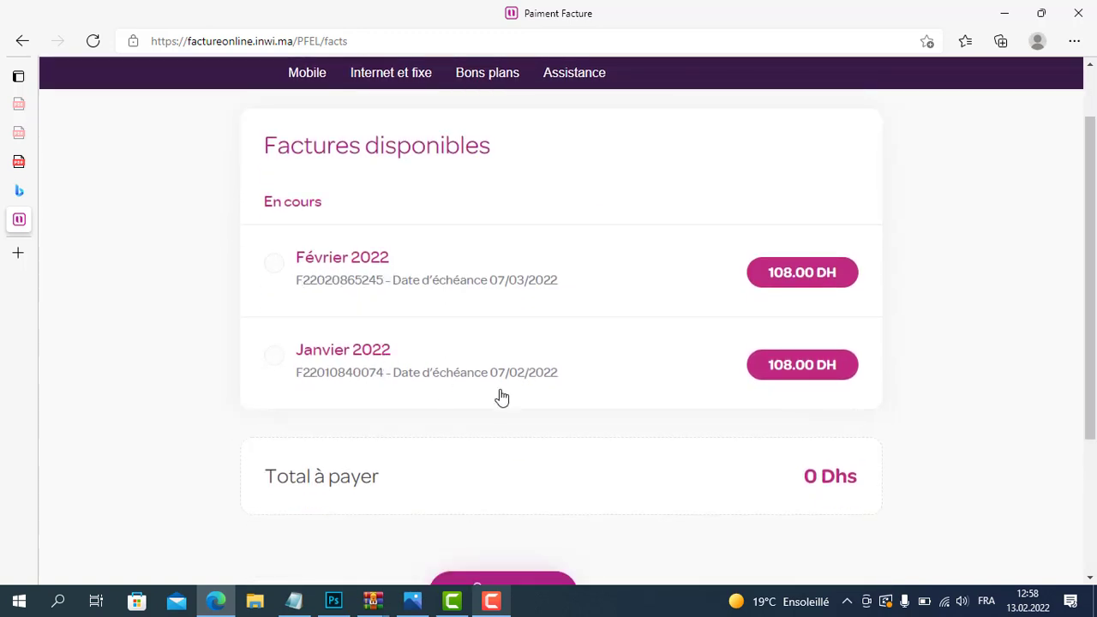
scroll(1093, 382, "down", 1)
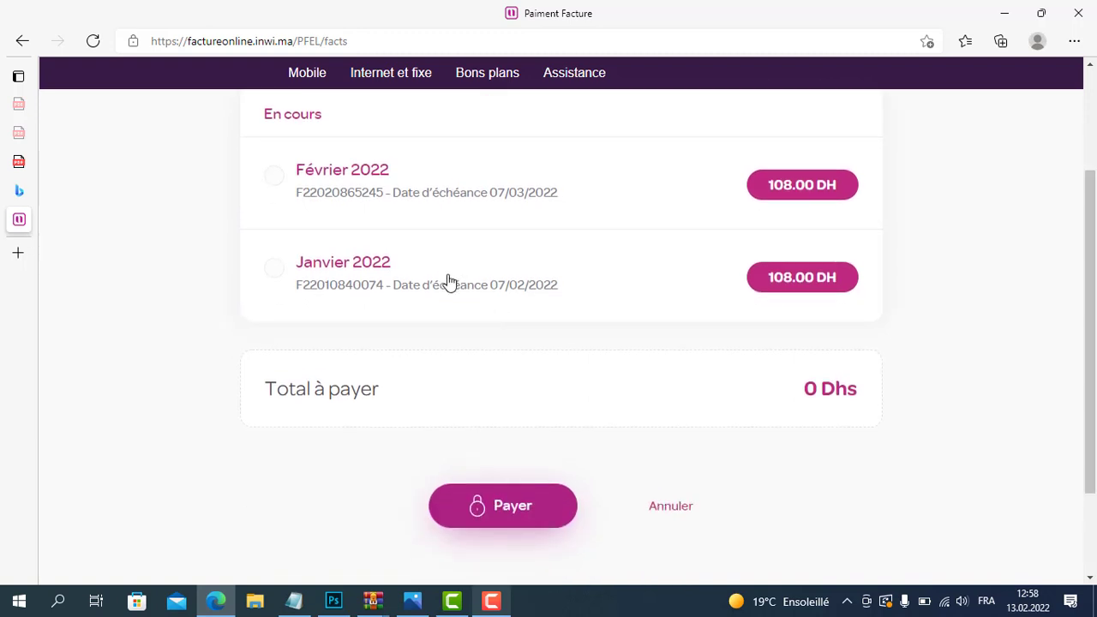
left_click(396, 281)
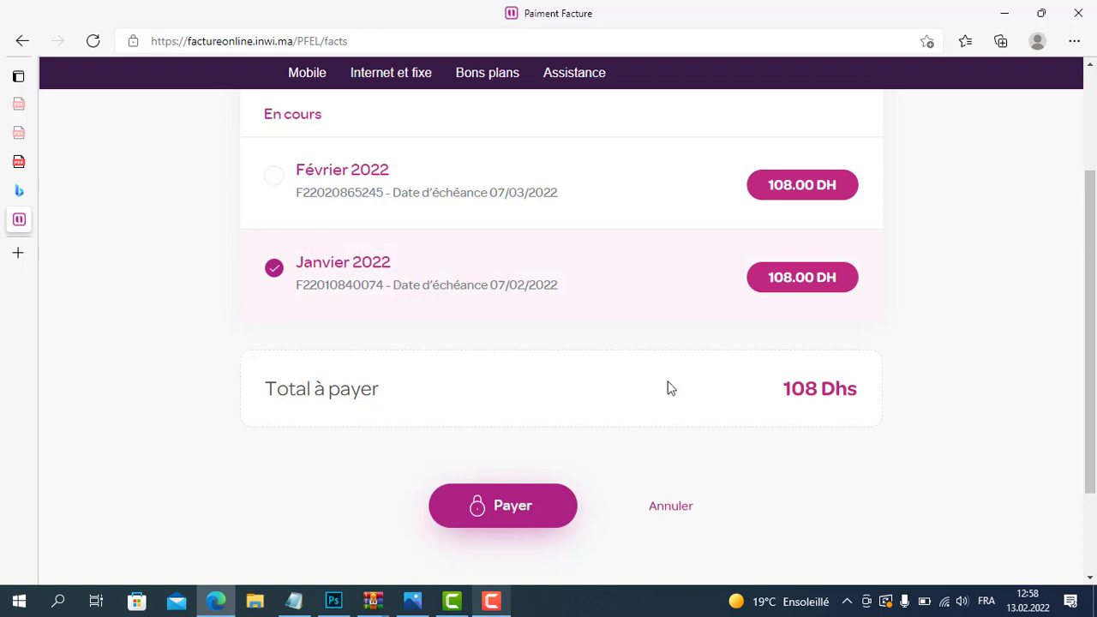
scroll(1089, 343, "down", 1)
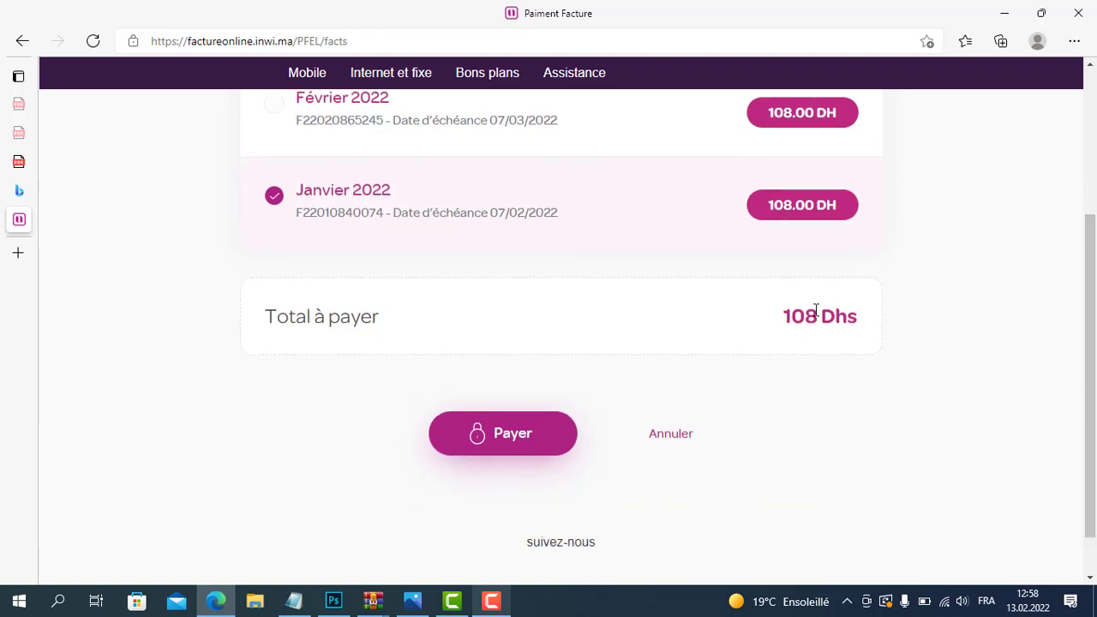
scroll(1088, 317, "up", 1)
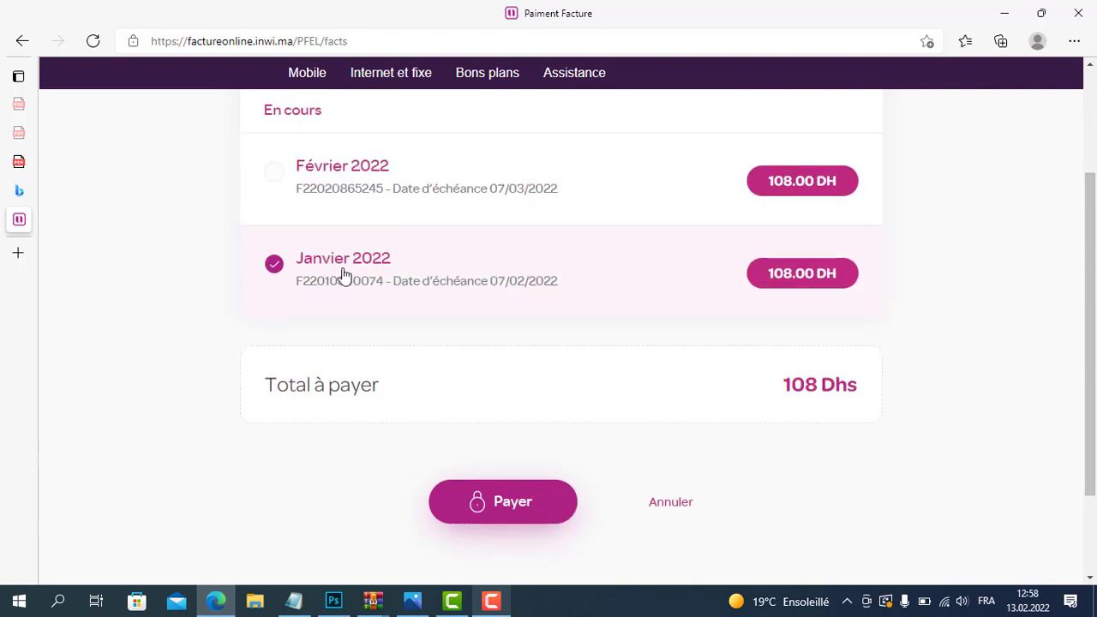
left_click(321, 193)
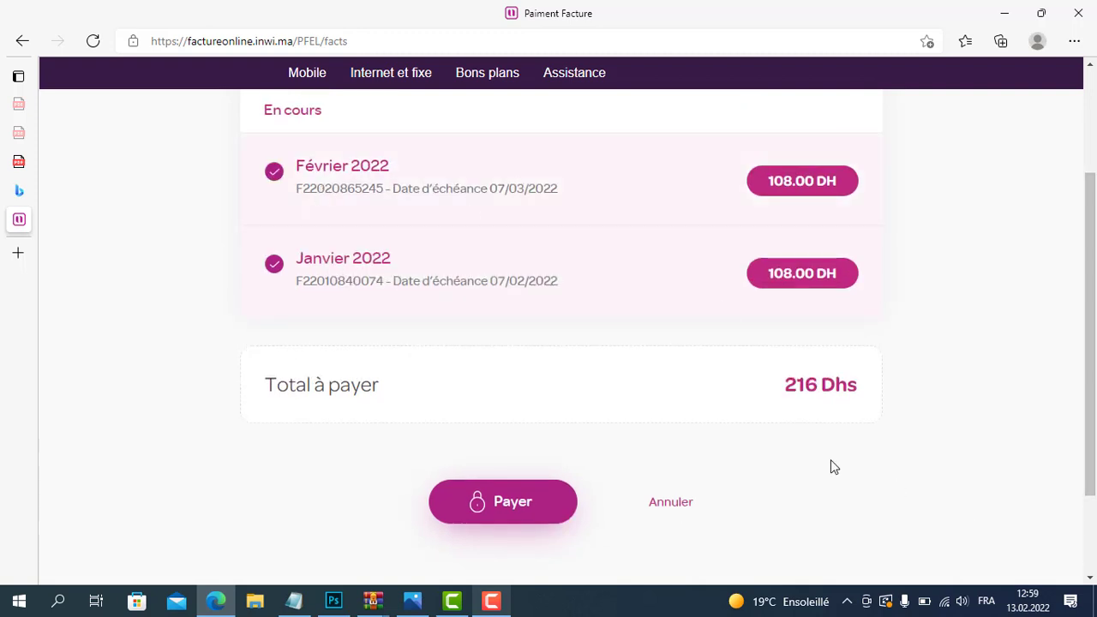
left_click(274, 197)
scroll(1087, 285, "down", 3)
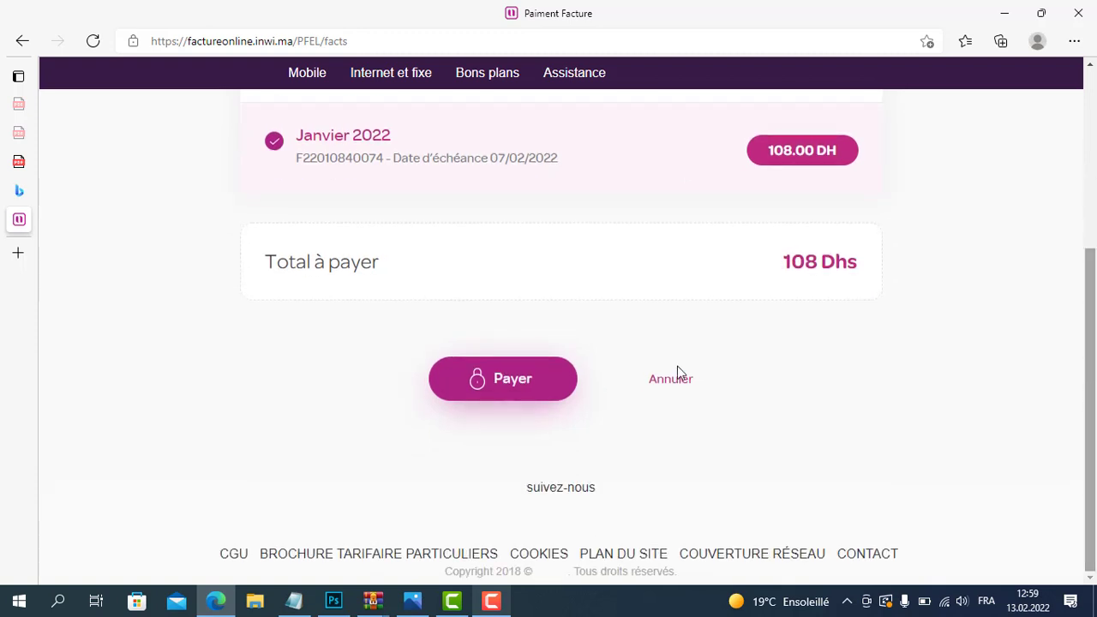
left_click(497, 384)
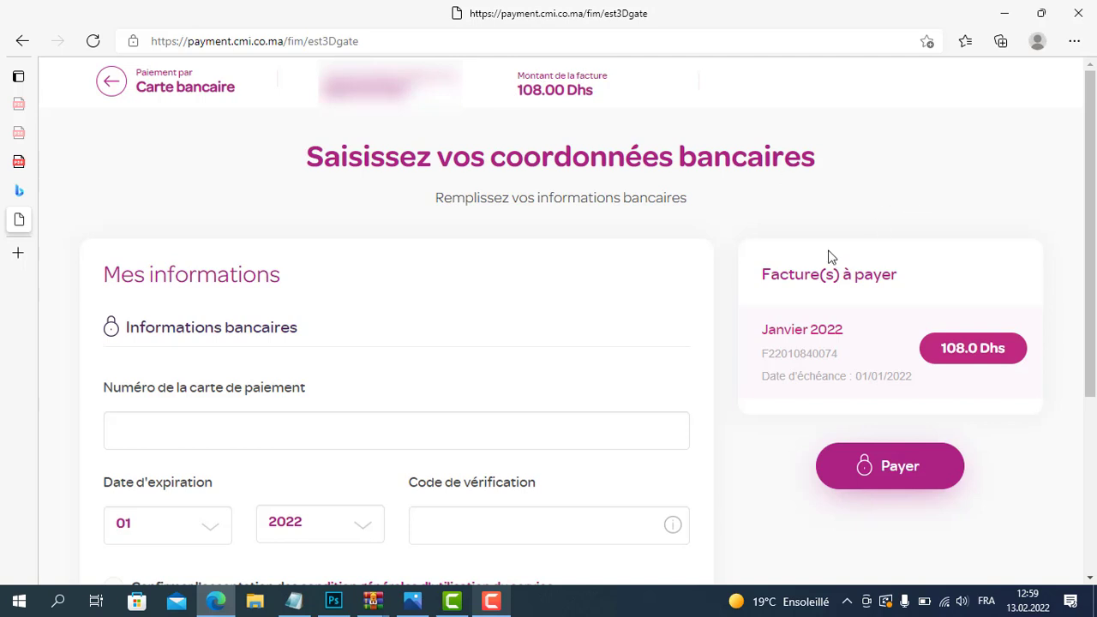
Step: Enter the card number on the CMI payment form
scroll(1089, 385, "down", 3)
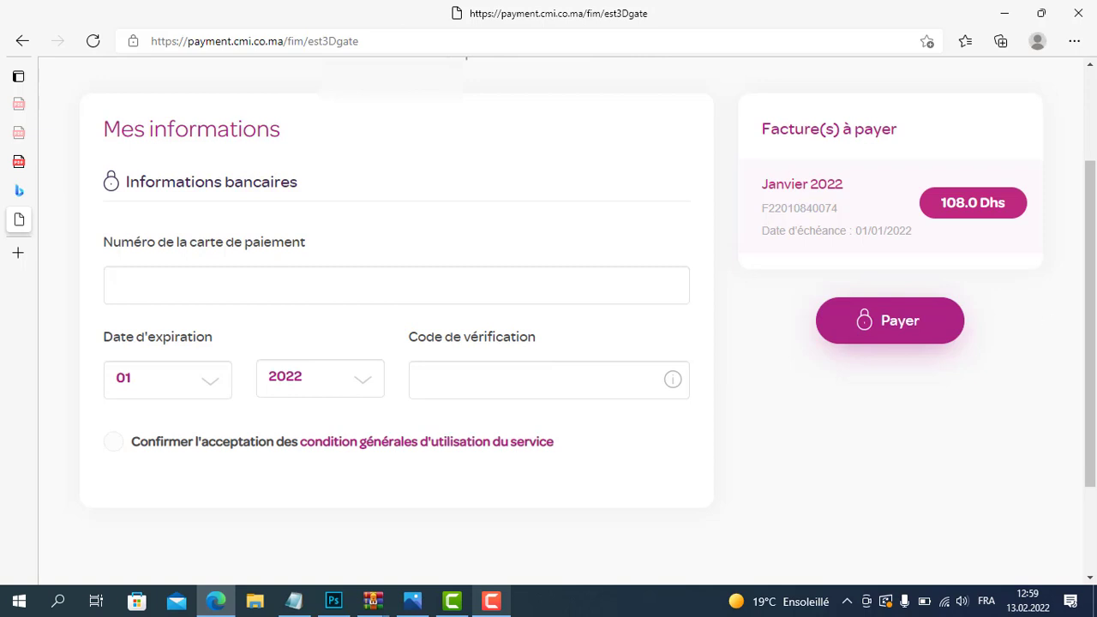
scroll(1089, 342, "down", 1)
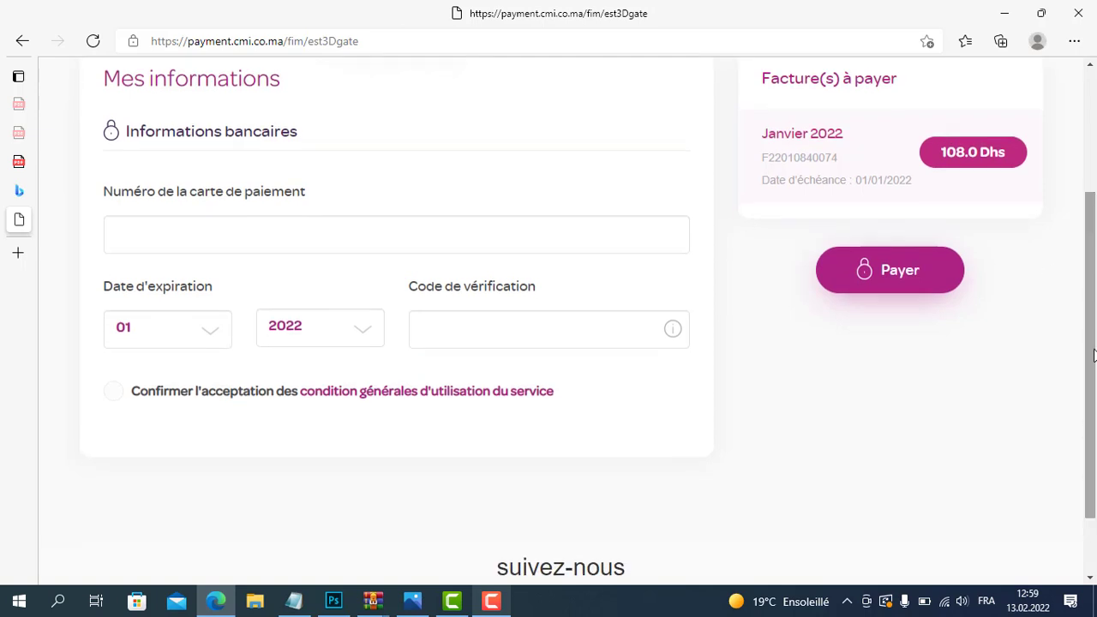
left_click(328, 238)
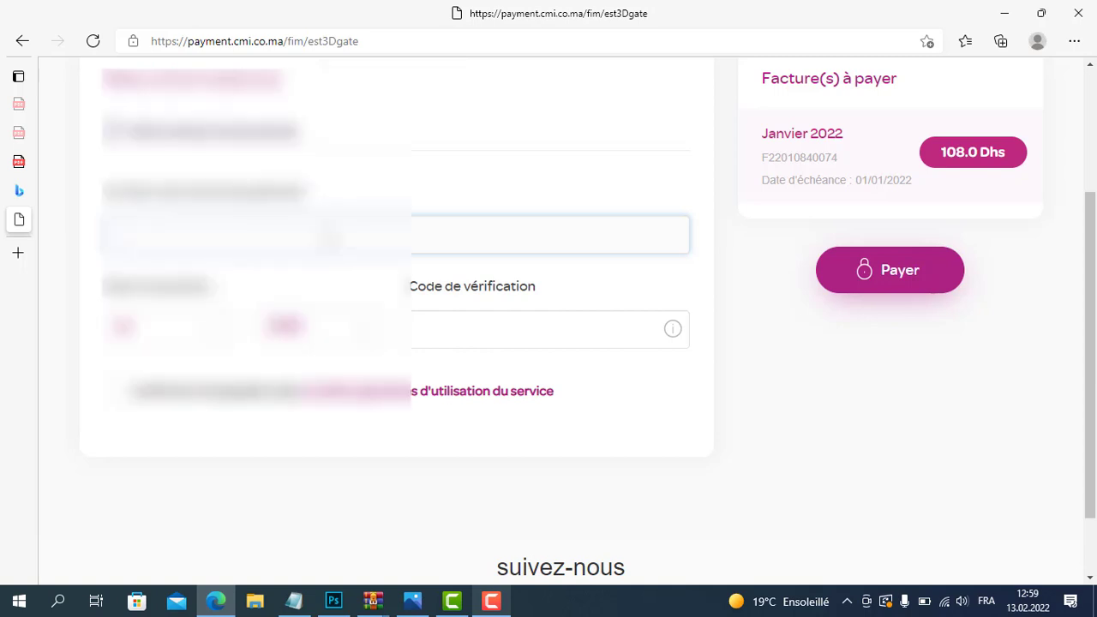
type("40000000")
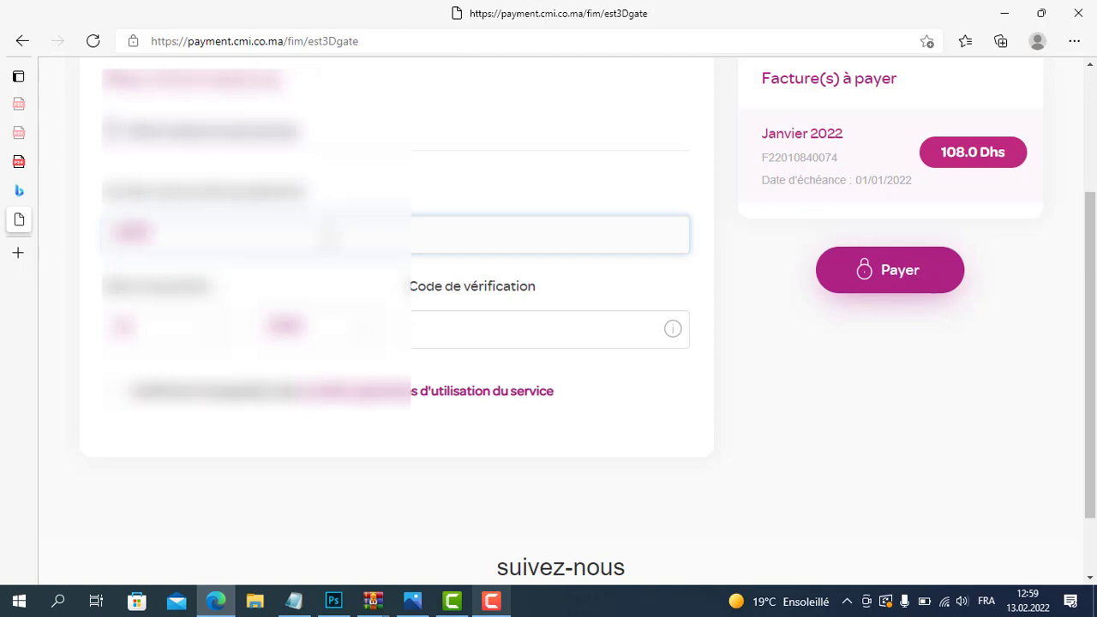
type("0000")
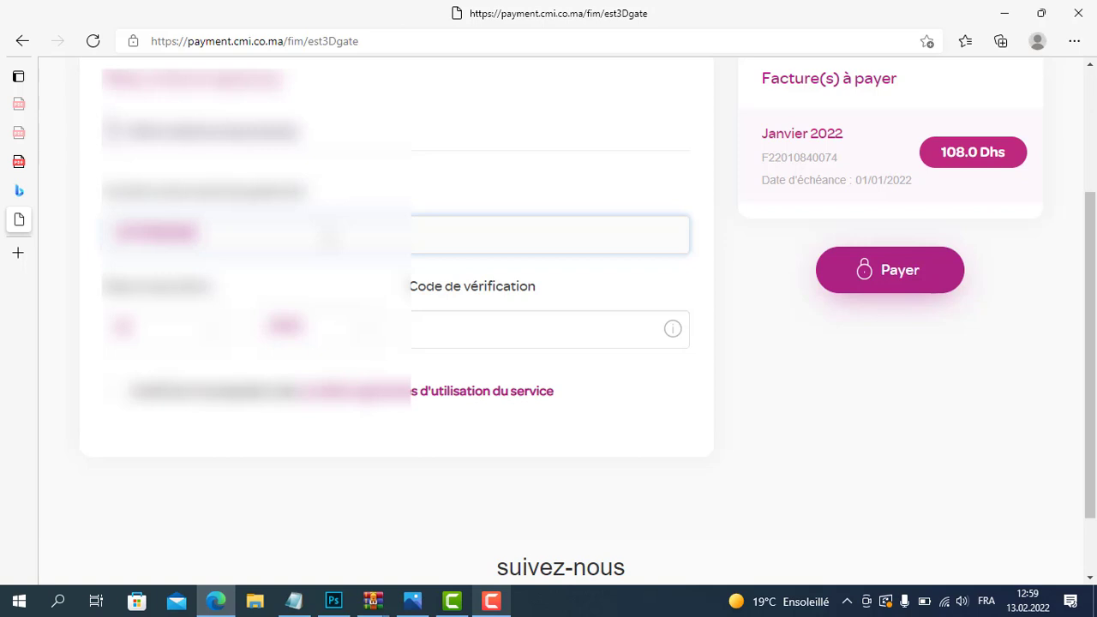
type("0000")
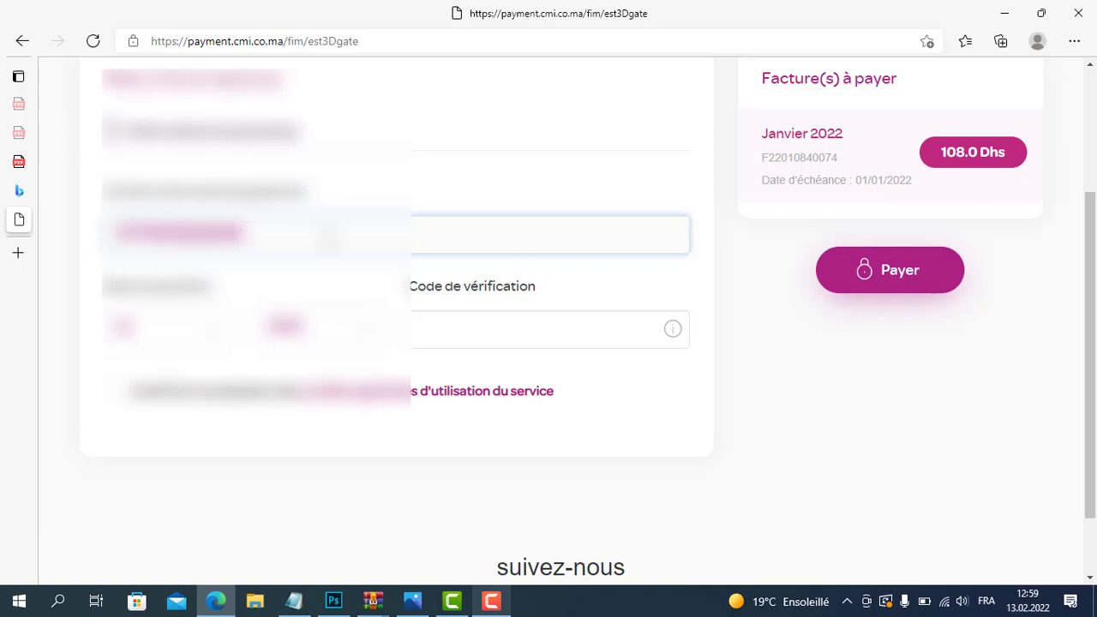
type("0000")
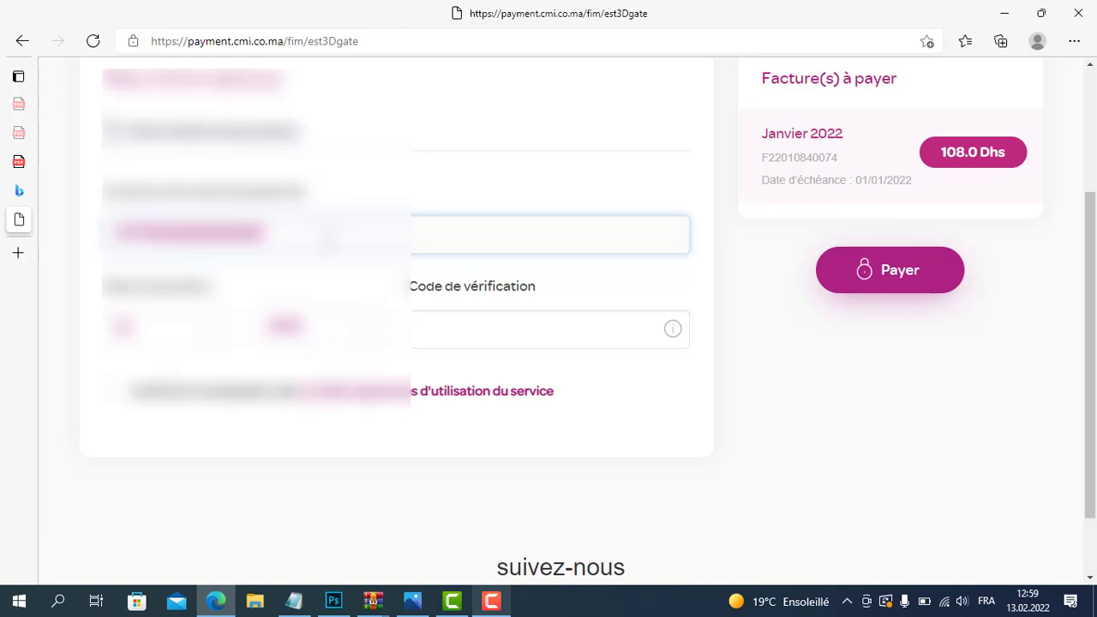
type("0000")
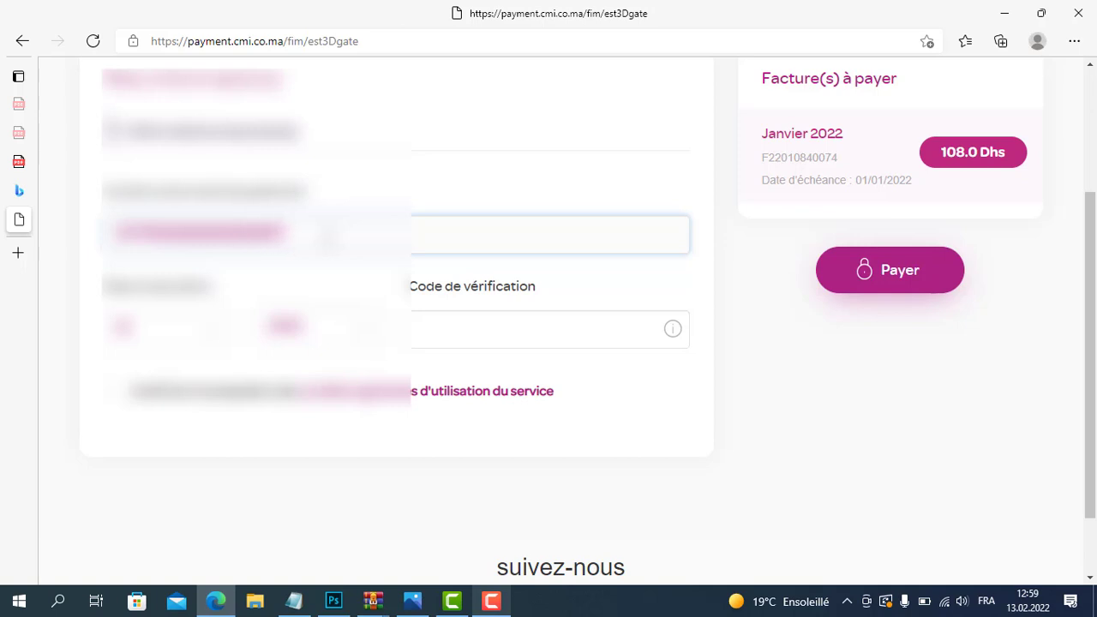
left_click(176, 337)
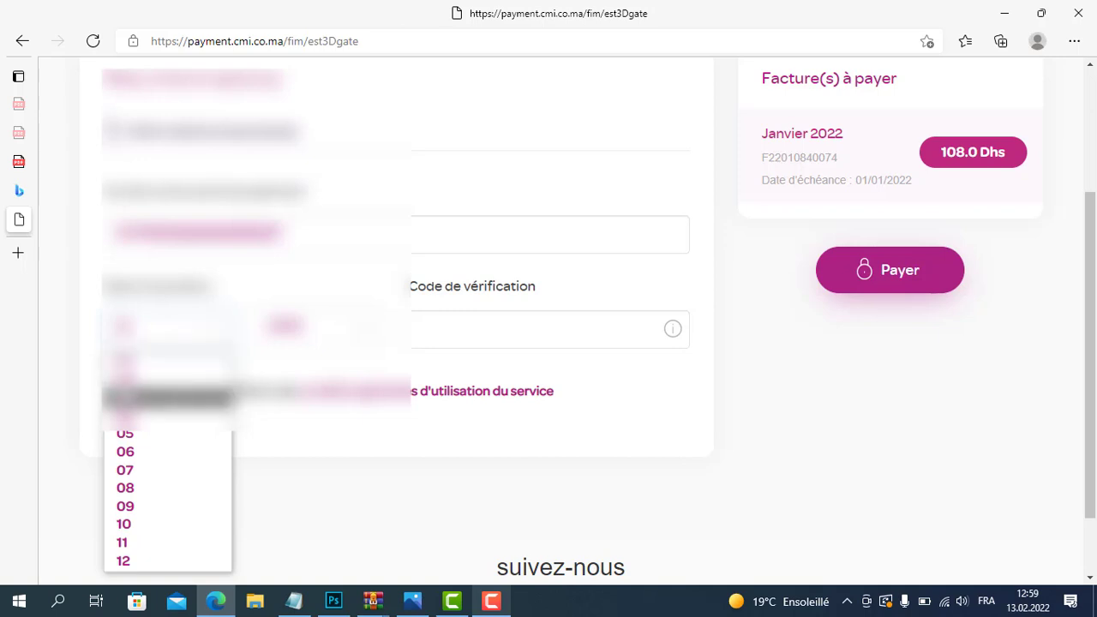
Step: Choose the card's expiry month and enter the card verification code
left_click(178, 403)
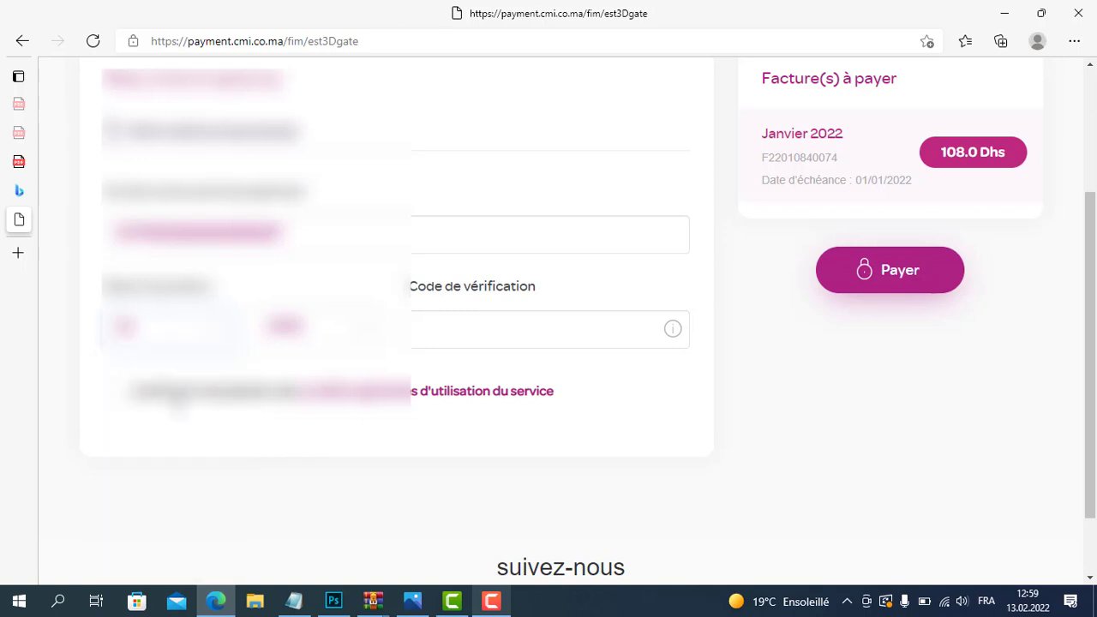
left_click(498, 333)
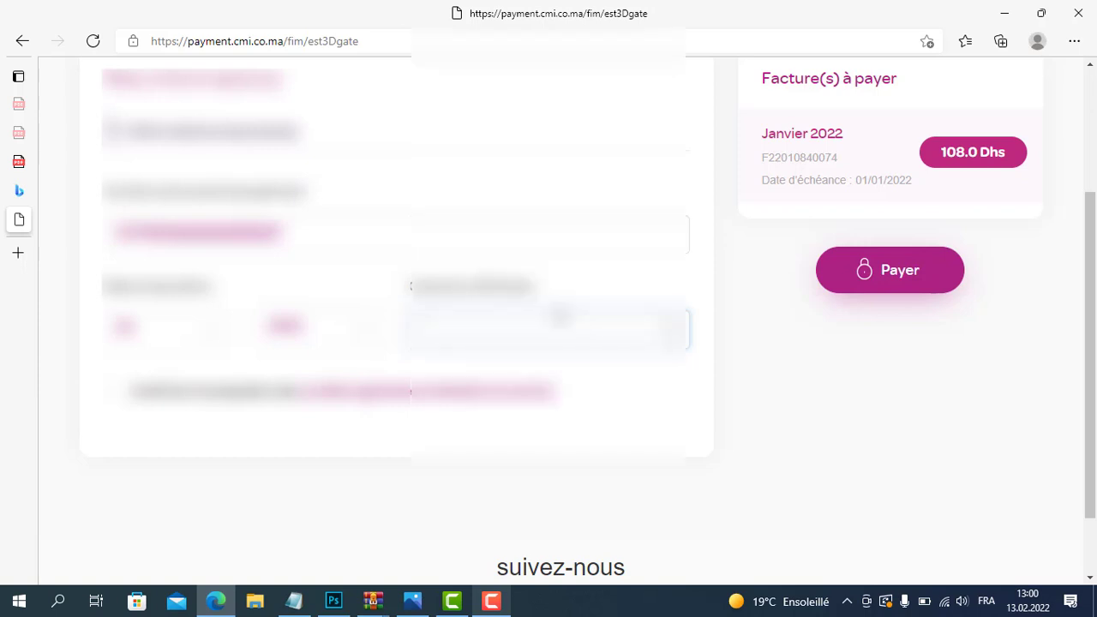
type("123")
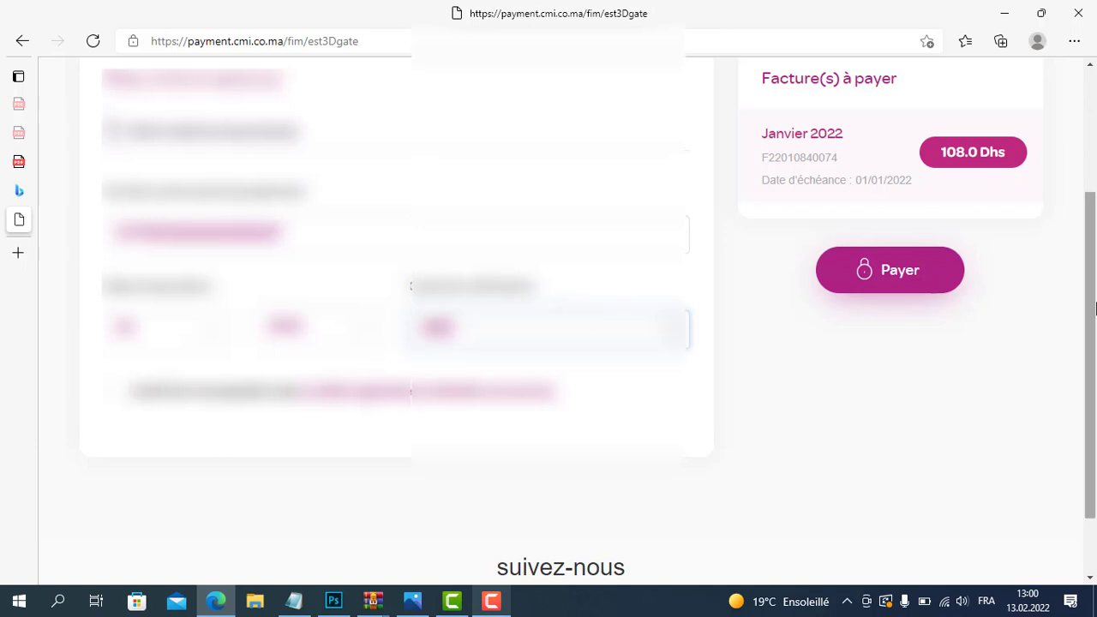
Step: Dismiss Edge's save-card offer, accept the terms of use, and submit the 108.0 Dhs payment
scroll(967, 372, "down", 1)
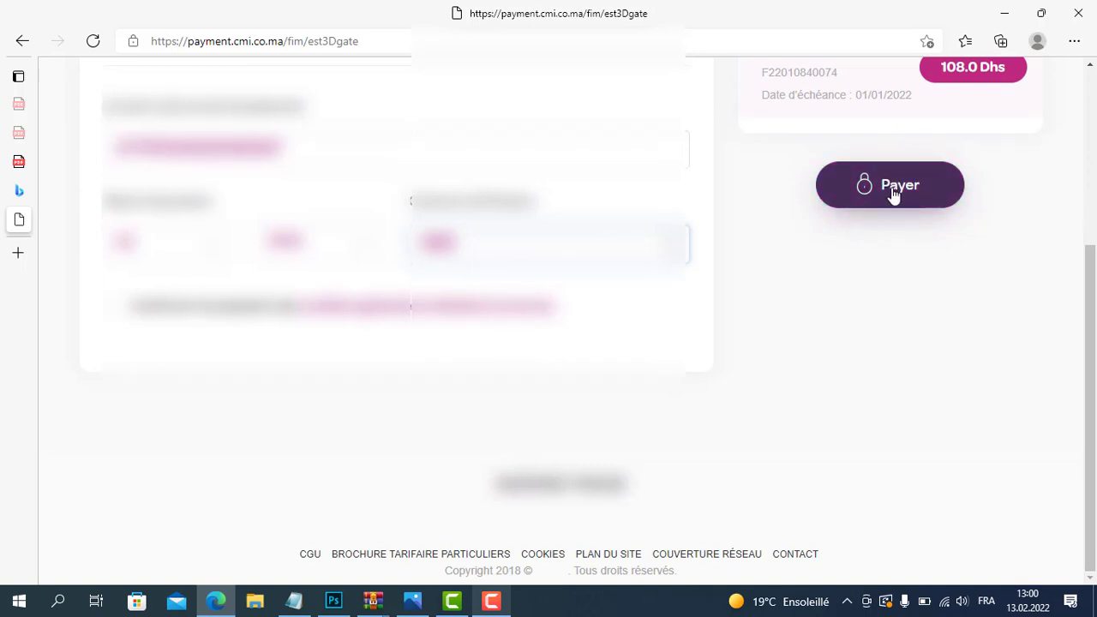
left_click(894, 196)
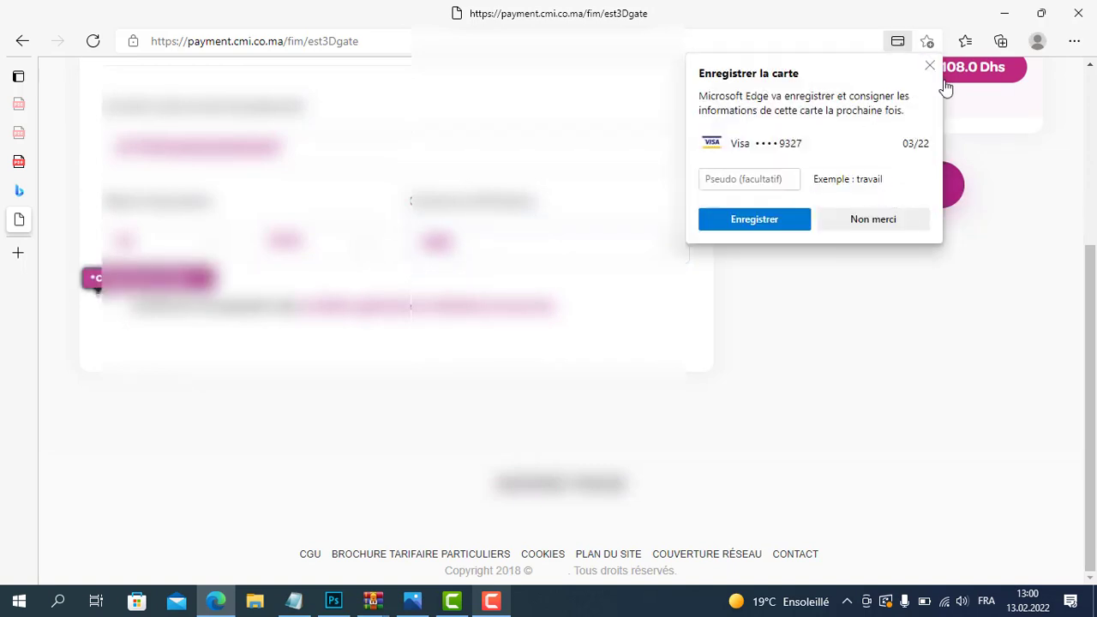
left_click(930, 66)
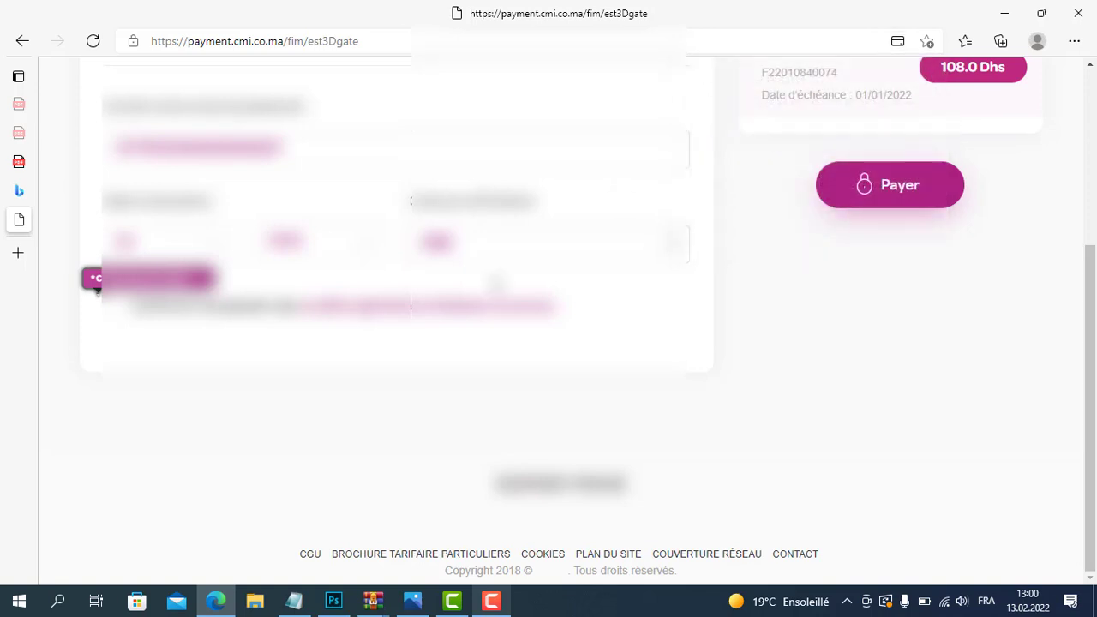
left_click(114, 306)
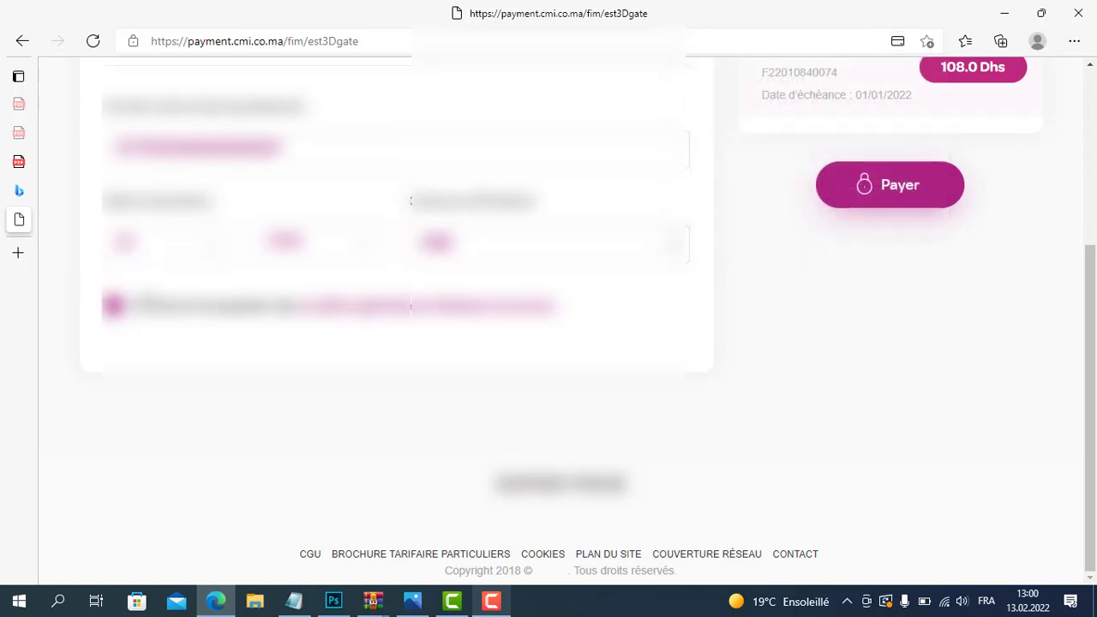
left_click(909, 195)
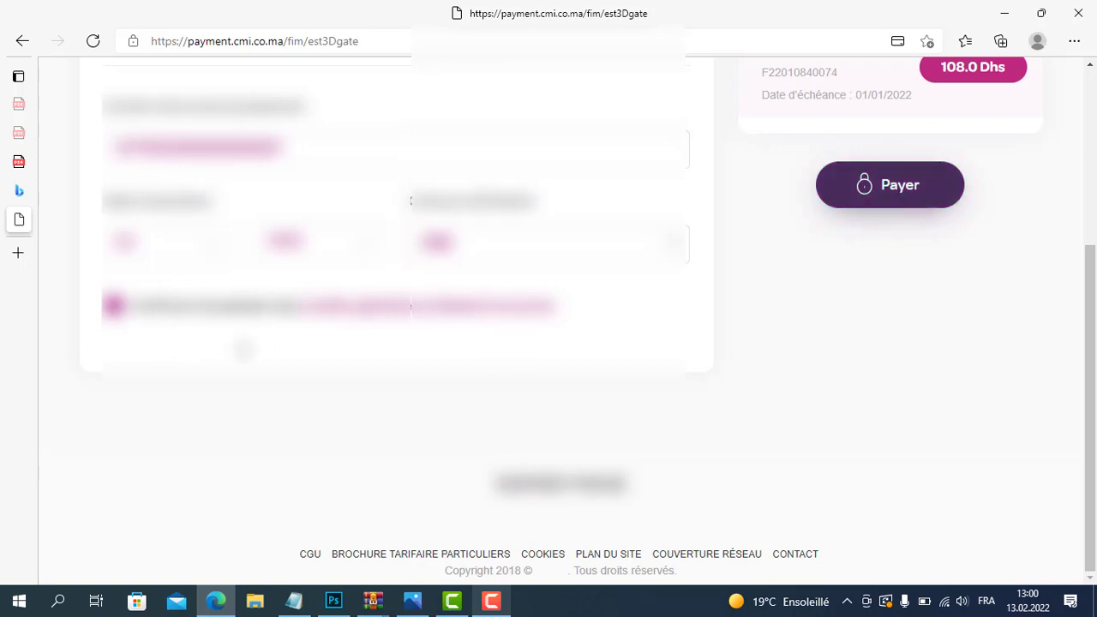
left_click_drag(1087, 237, 1086, 262)
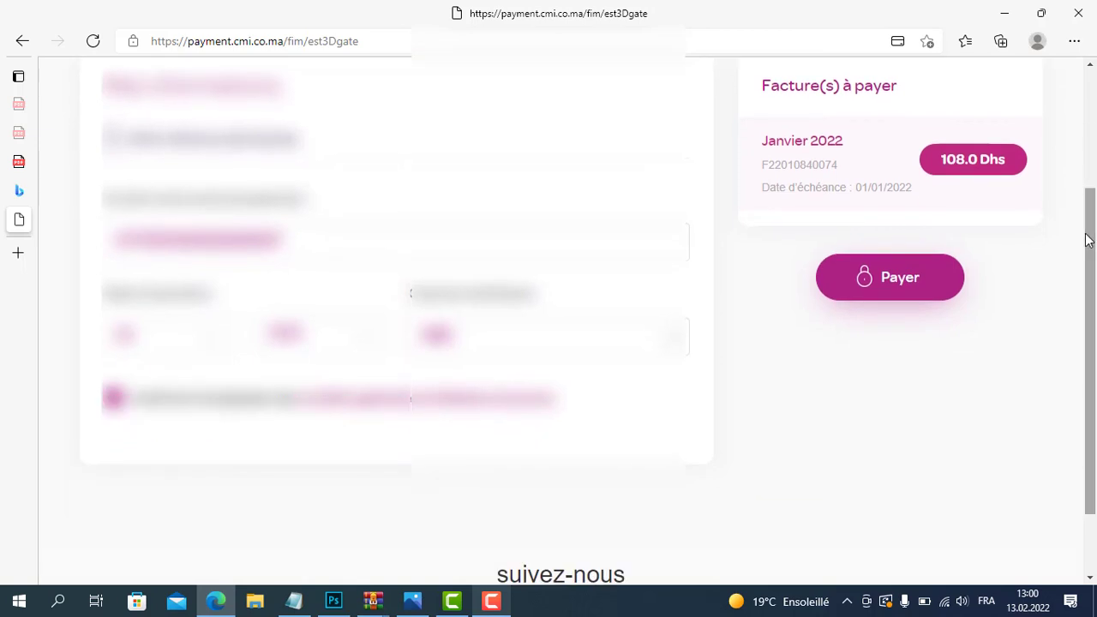
Step: Enter and validate the SMS code for the 108.00 MAD INWI FACTURES transaction
left_click(888, 293)
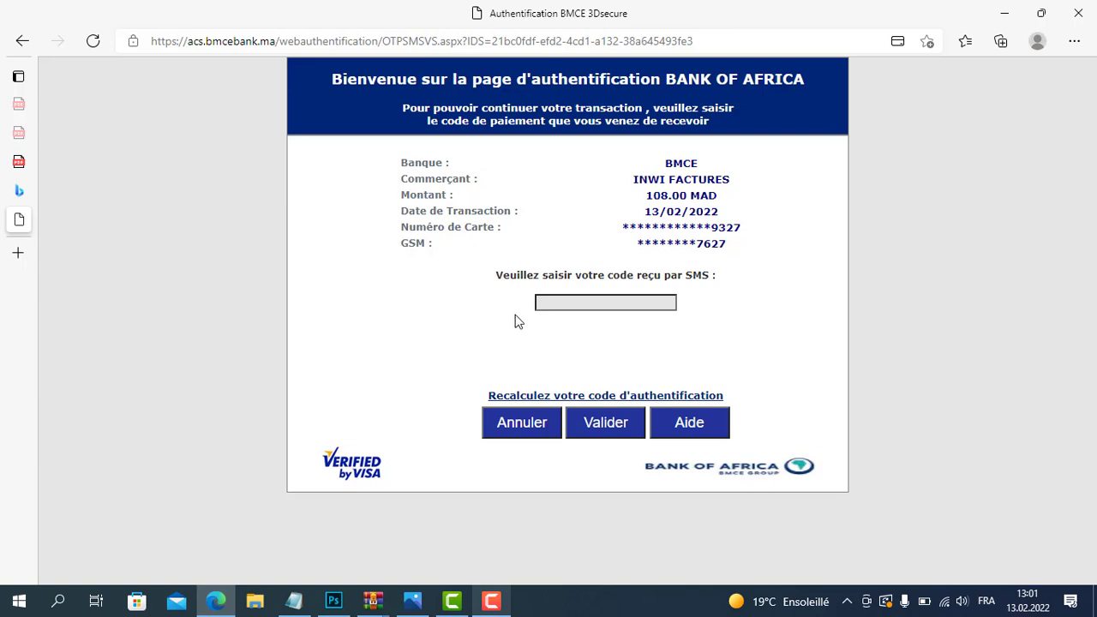
left_click(581, 307)
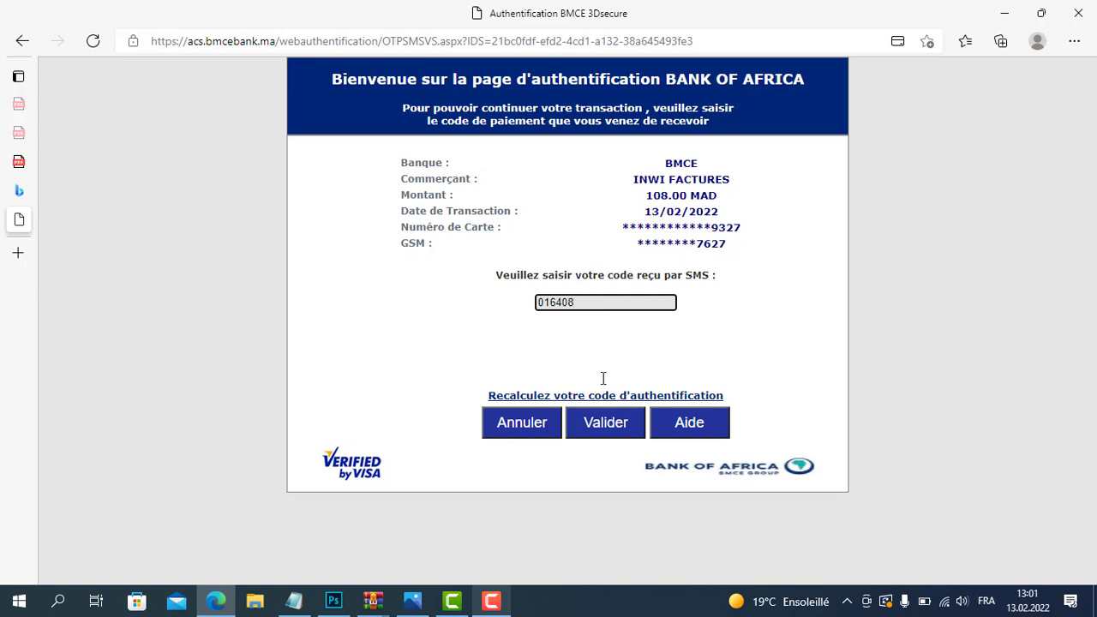
left_click(608, 429)
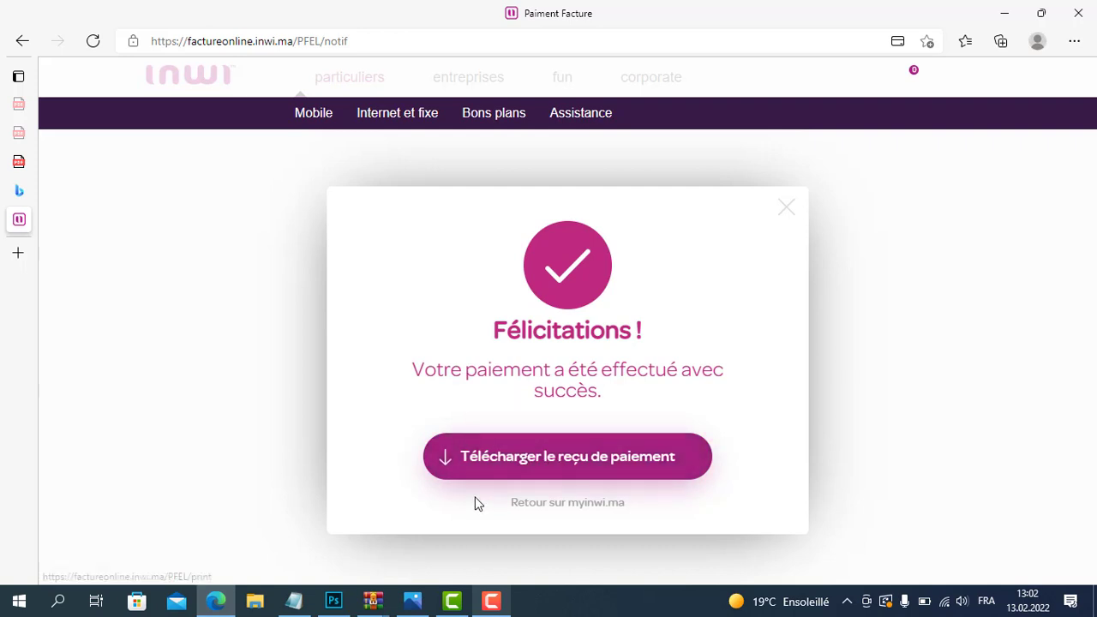
Step: Download the payment receipt and open the inwi PDF
left_click(576, 463)
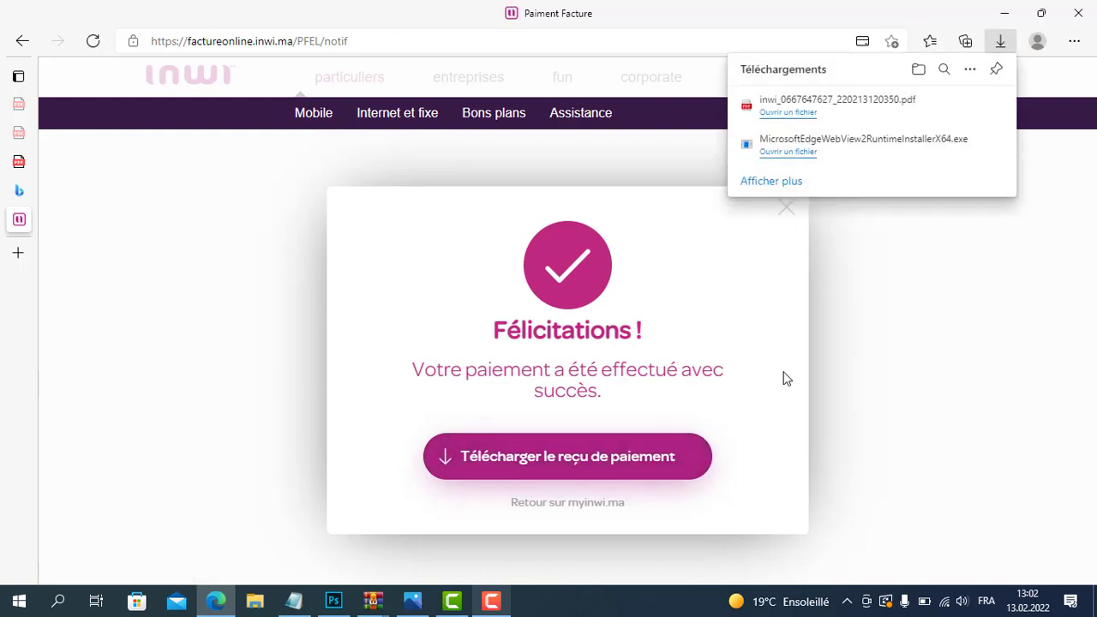
left_click(788, 118)
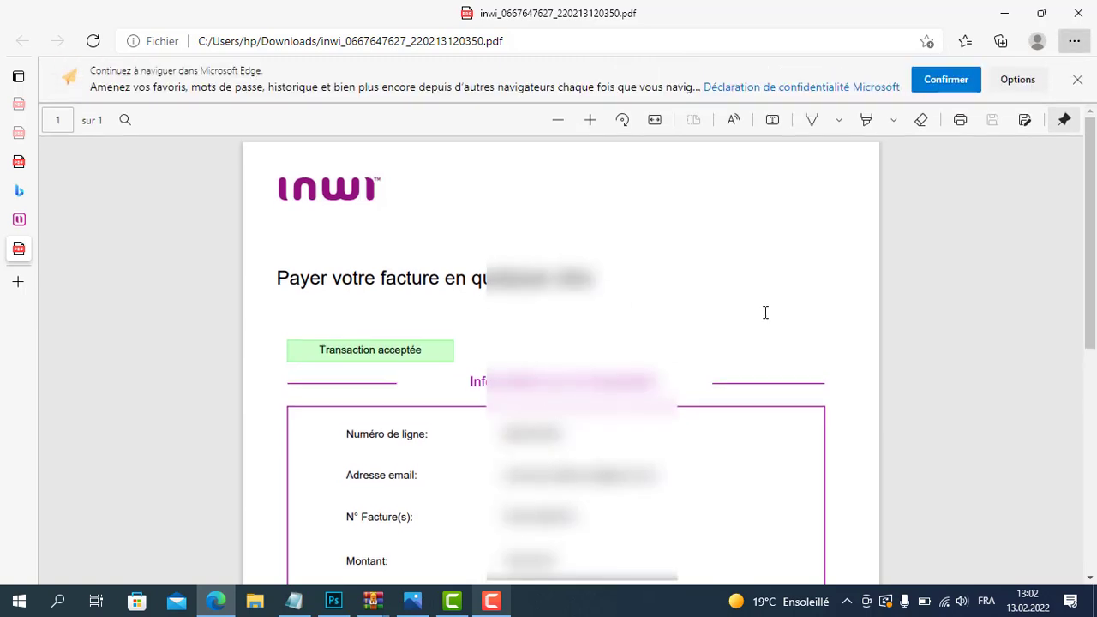
Step: Review the 'Transaction acceptée' receipt in the PDF viewer, then switch to Camtasia
scroll(1054, 412, "down", 4)
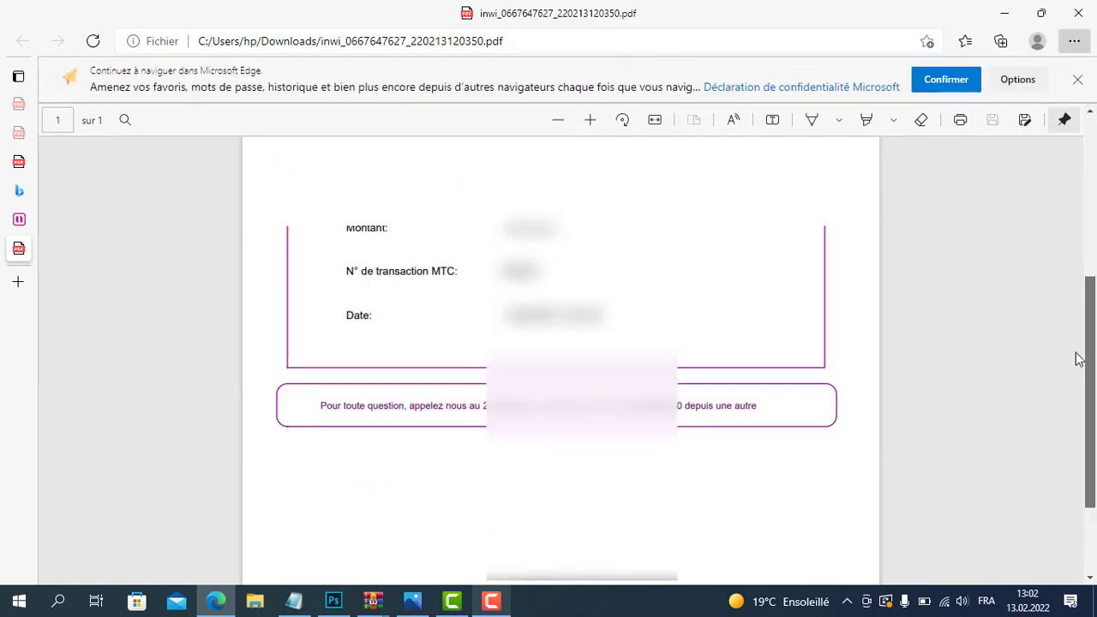
scroll(1054, 411, "up", 4)
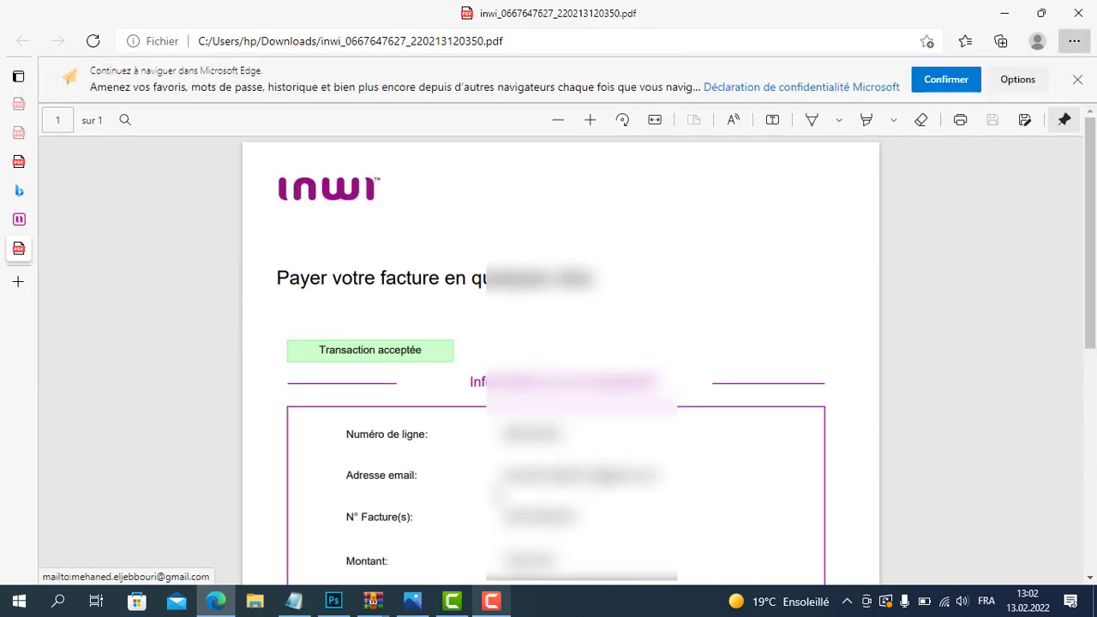
left_click_drag(1092, 351, 1088, 398)
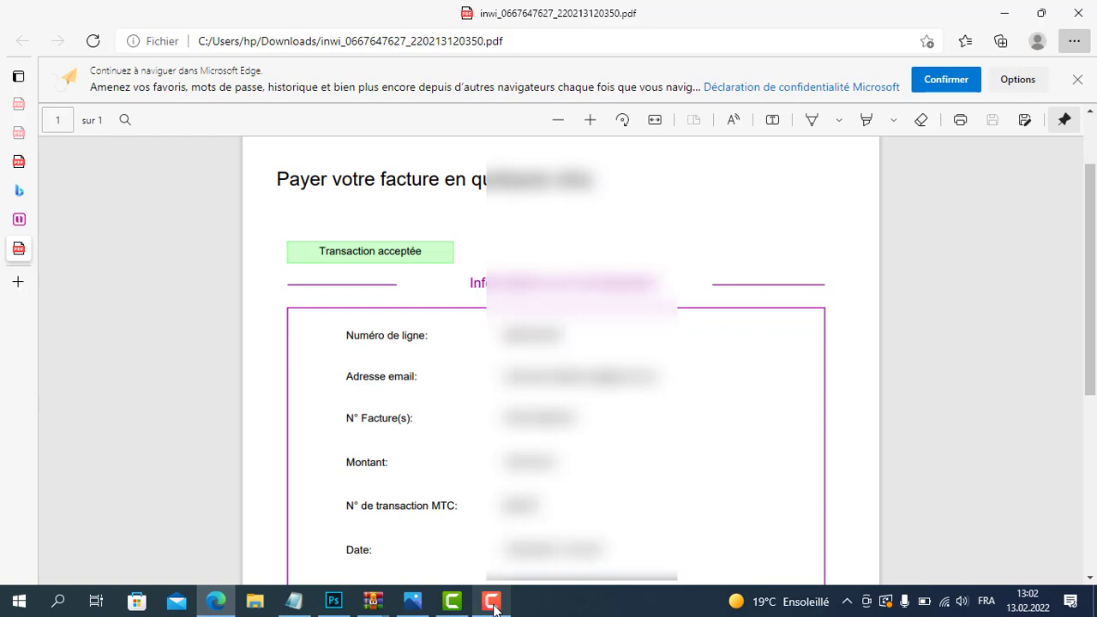
left_click(493, 607)
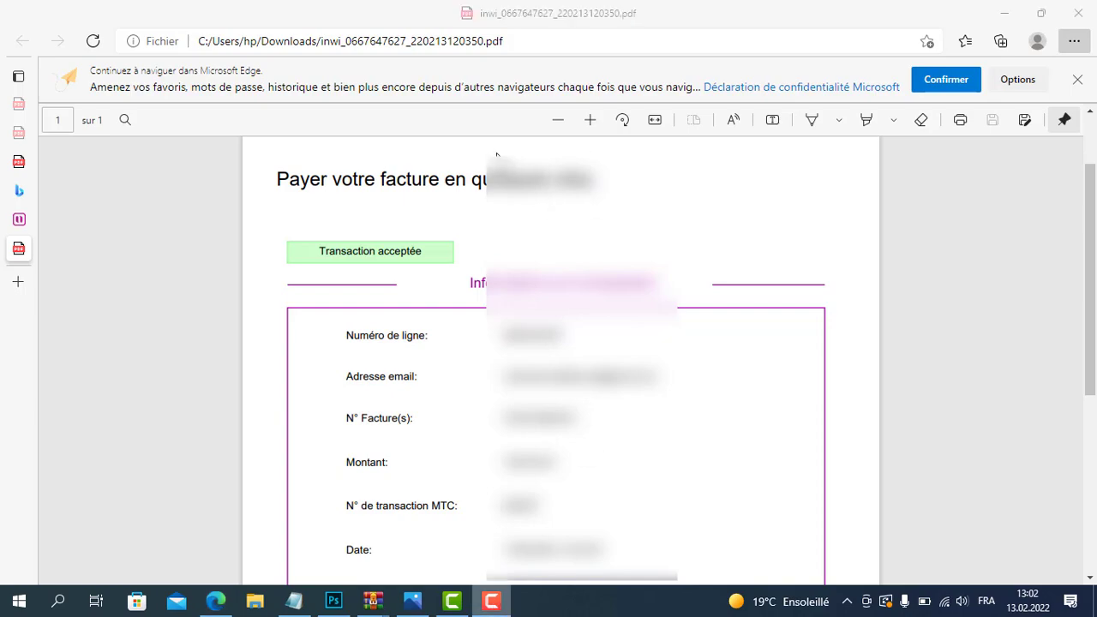